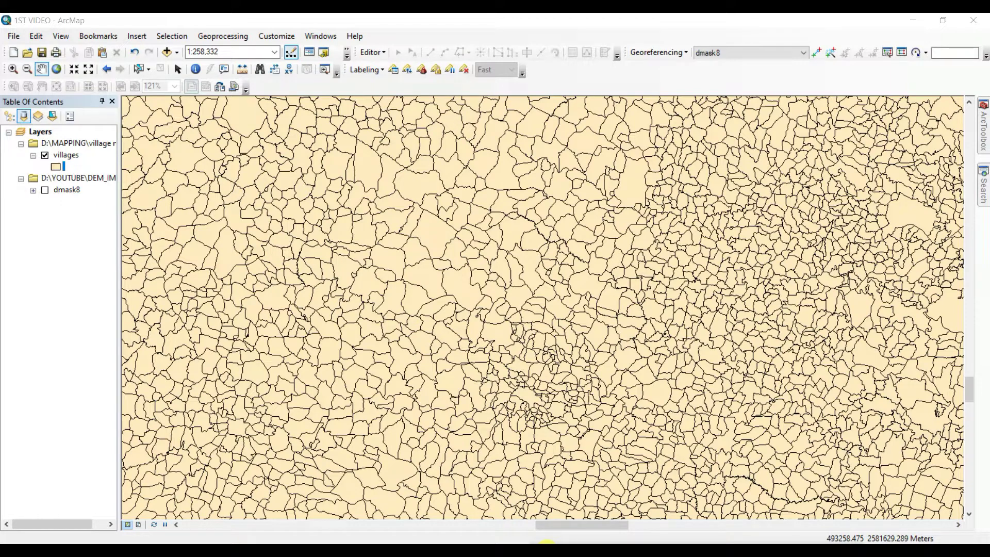
# Browse the selection shape list, then toggle the villages layer's visibility
pyautogui.click(148, 73)
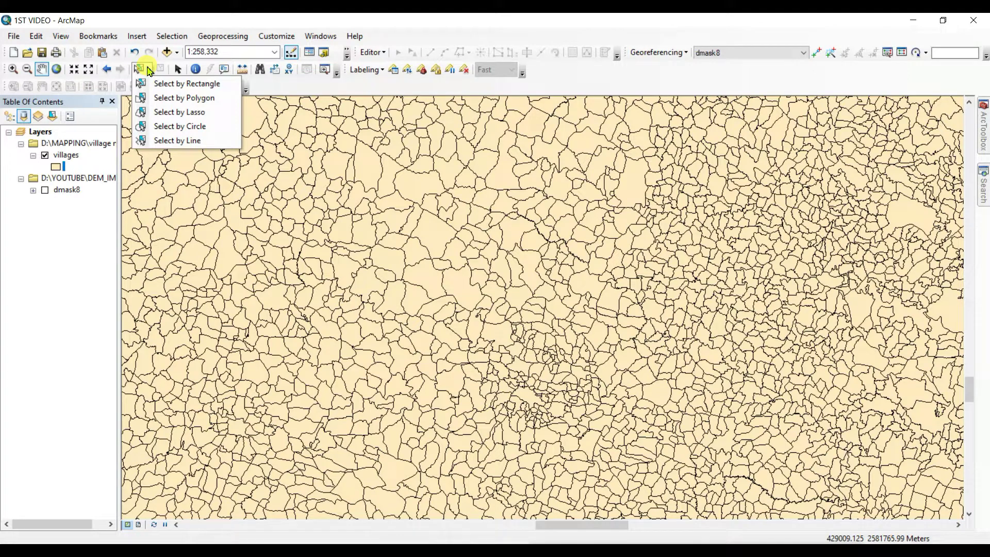
pyautogui.click(65, 237)
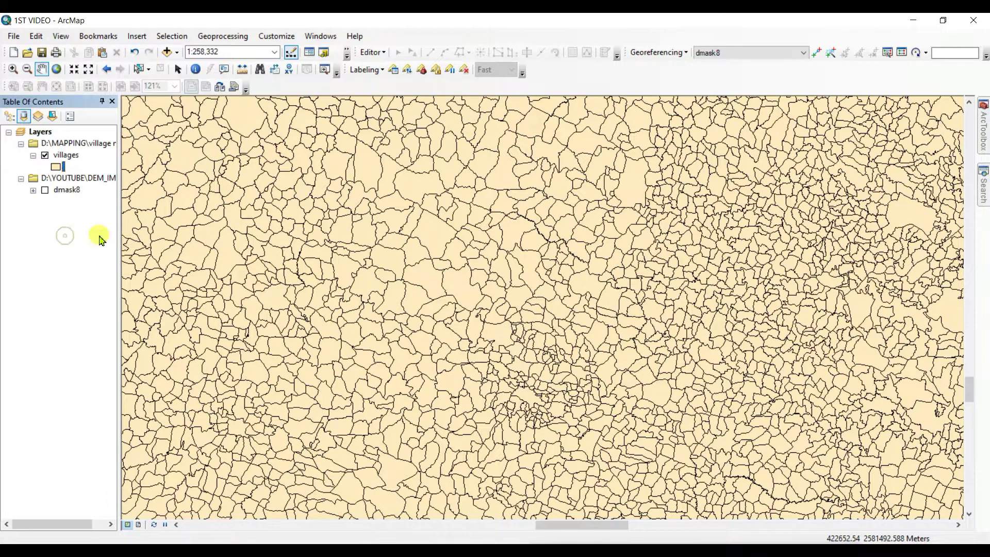
pyautogui.click(46, 156)
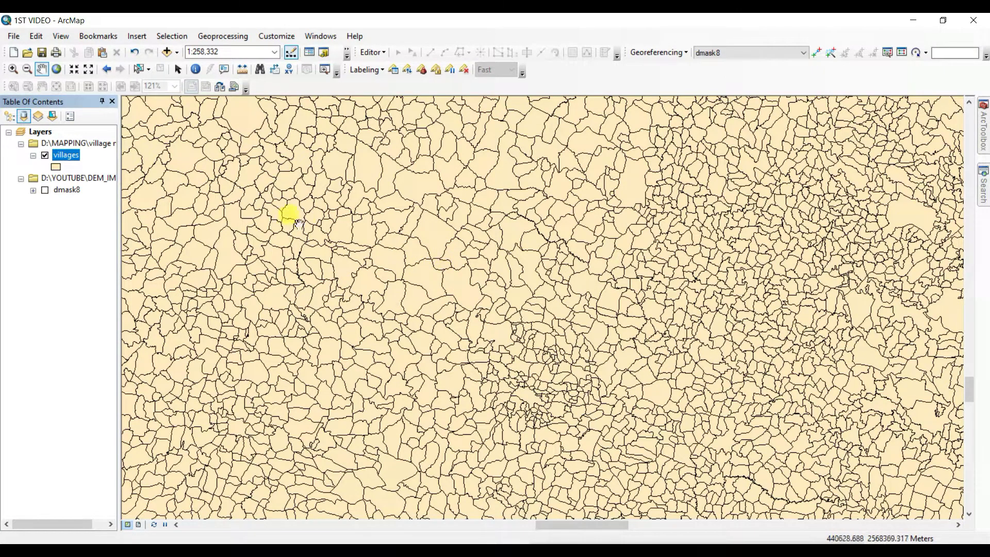
# With Select by Rectangle, box-select village blocks in the upper centre, east, and west of centre
pyautogui.click(149, 70)
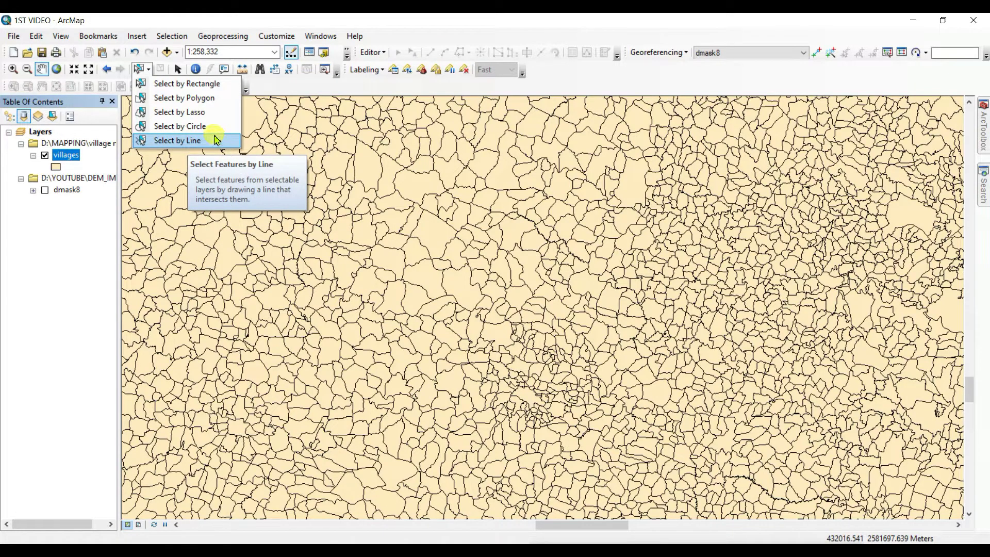
pyautogui.click(198, 86)
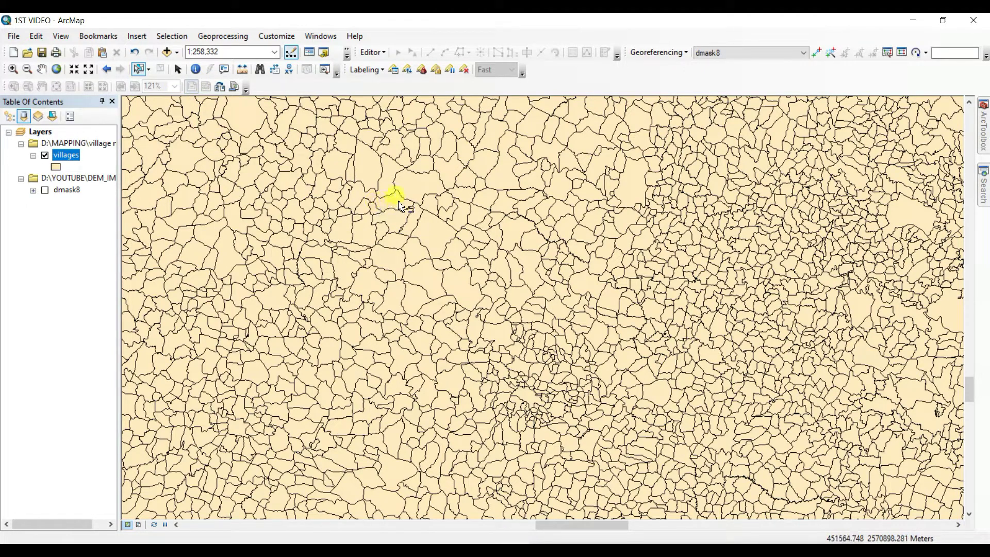
pyautogui.moveTo(396, 198); pyautogui.dragTo(610, 298)
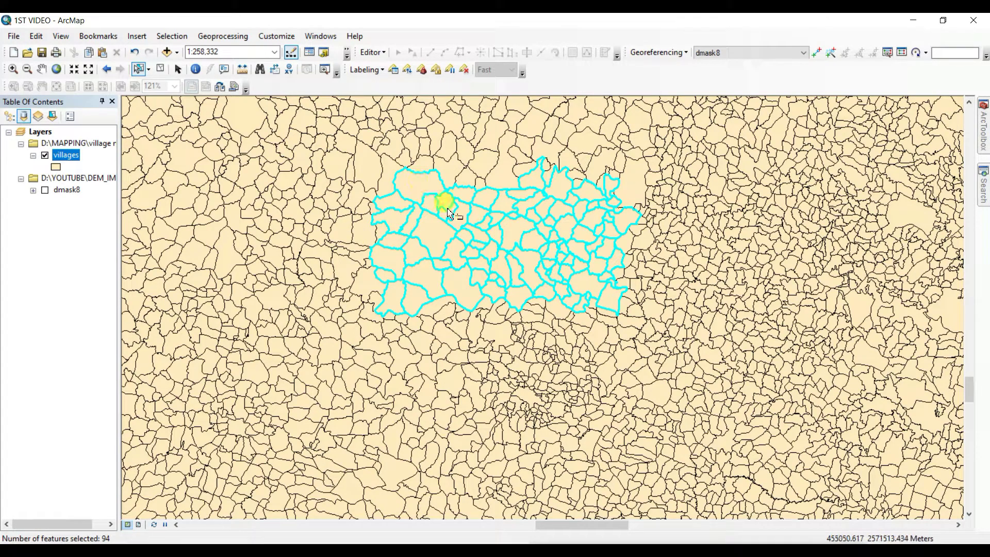
pyautogui.moveTo(705, 249); pyautogui.dragTo(827, 364)
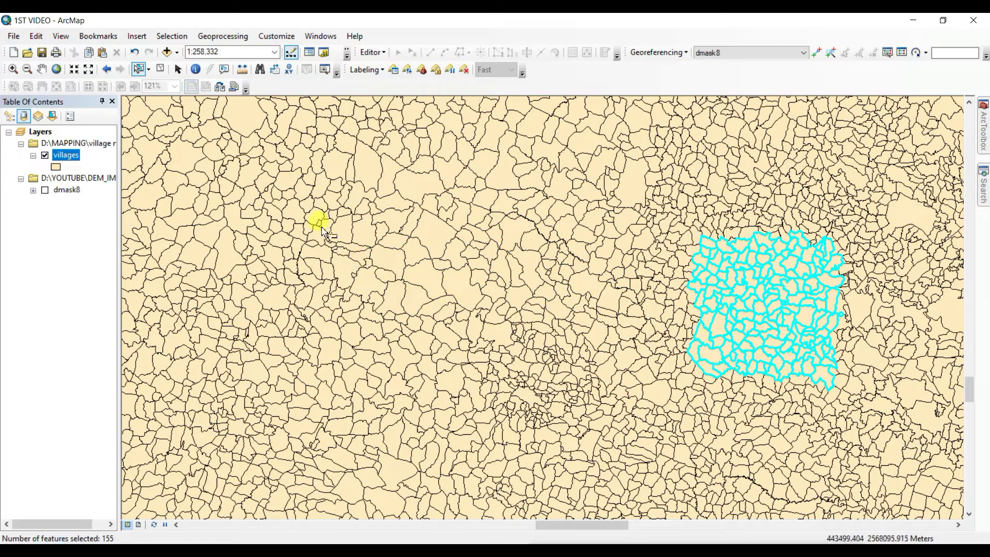
pyautogui.moveTo(317, 216); pyautogui.dragTo(482, 296)
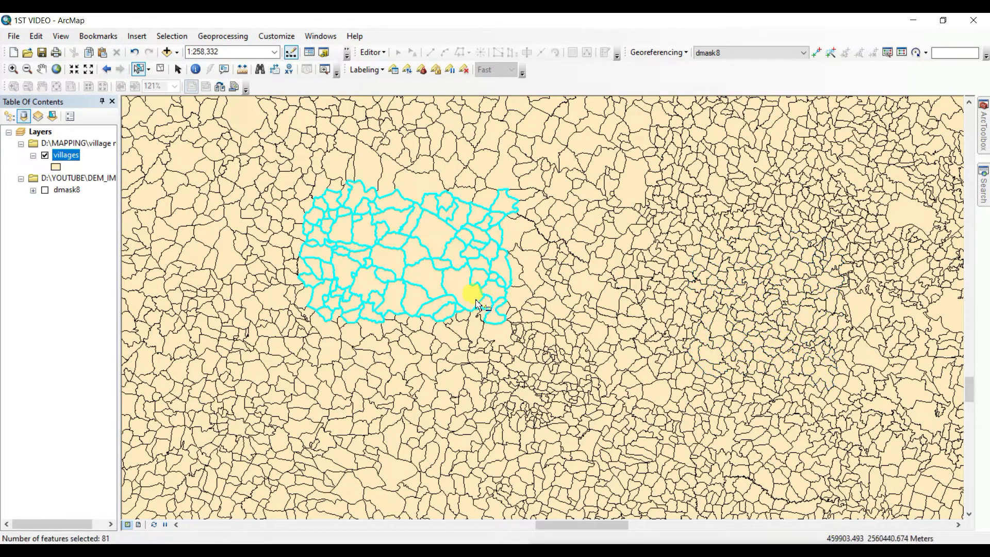
# Zoom to 1:150,000 and reselect with boxes, ending with 23 villages west of centre
pyautogui.scroll(-2, 473, 298)
pyautogui.scroll(3, 474, 298)
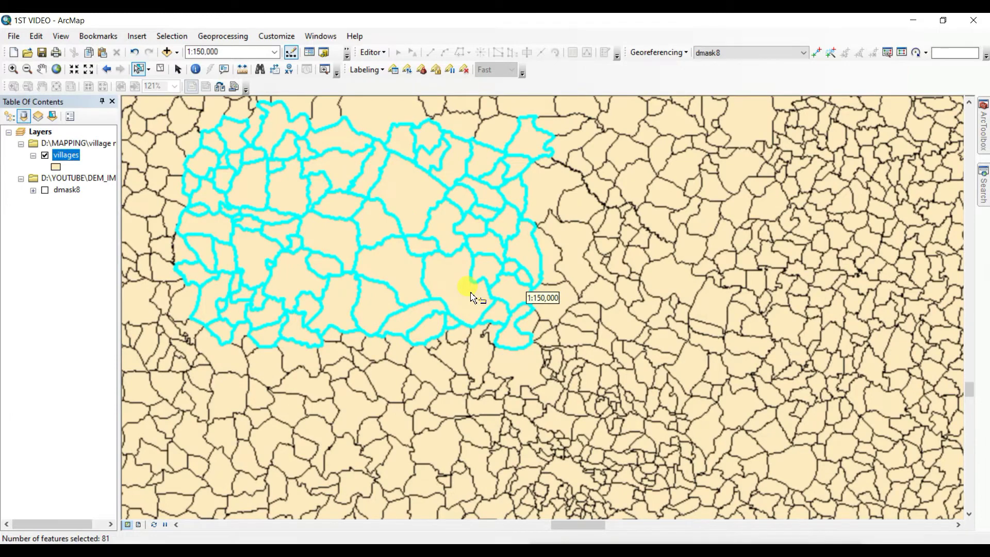
pyautogui.moveTo(598, 198); pyautogui.dragTo(740, 298)
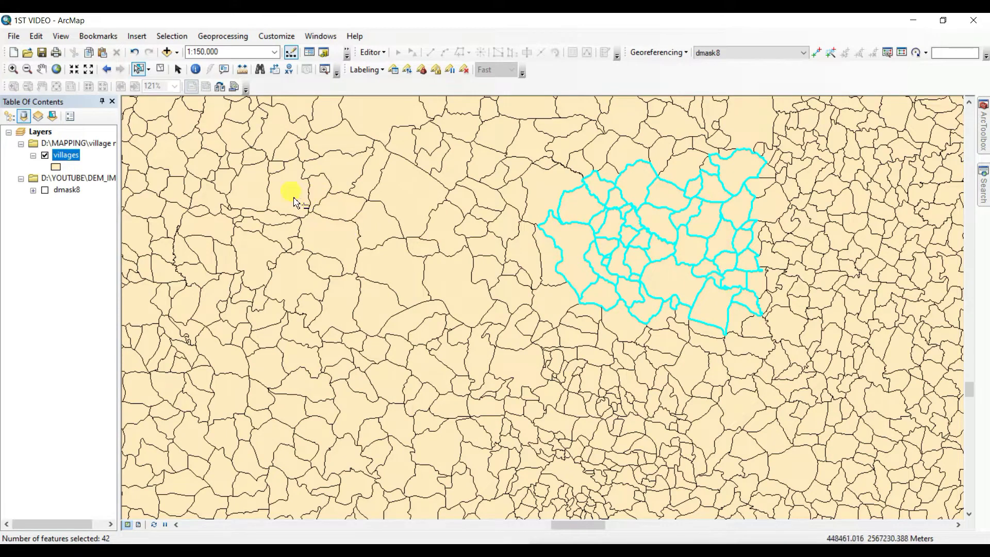
pyautogui.moveTo(275, 184); pyautogui.dragTo(452, 292)
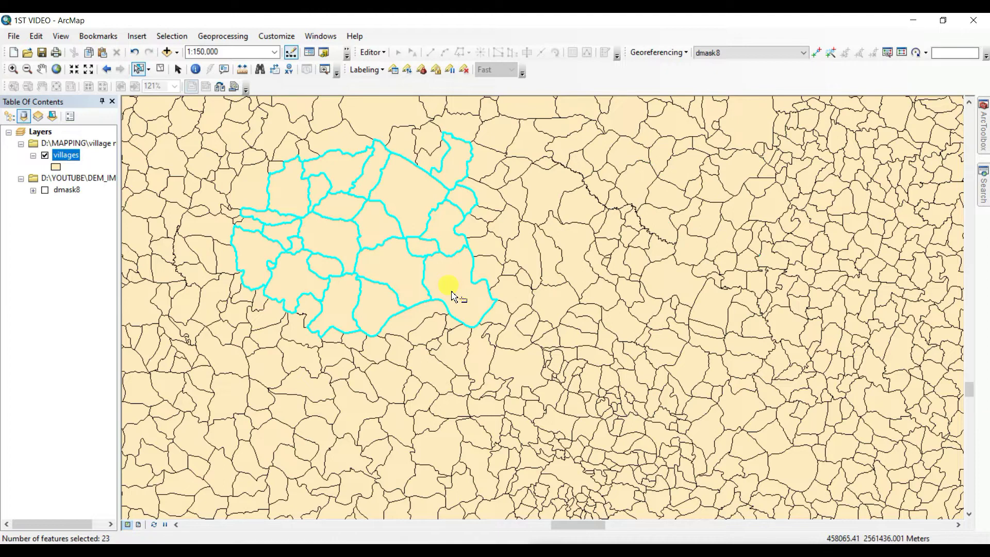
# Draw a Select by Polygon outline east of the cyan villages, selecting 62 villages
pyautogui.click(148, 69)
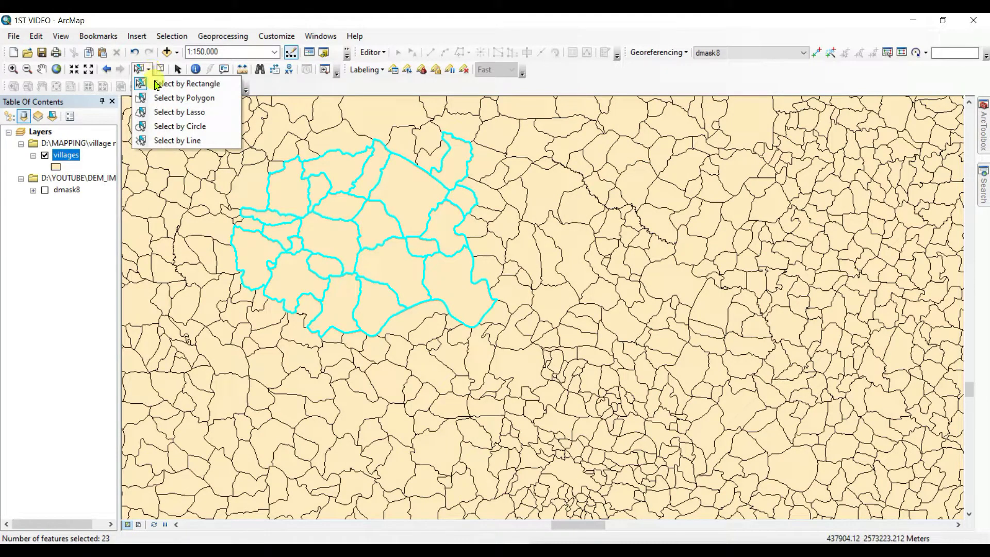
pyautogui.click(172, 98)
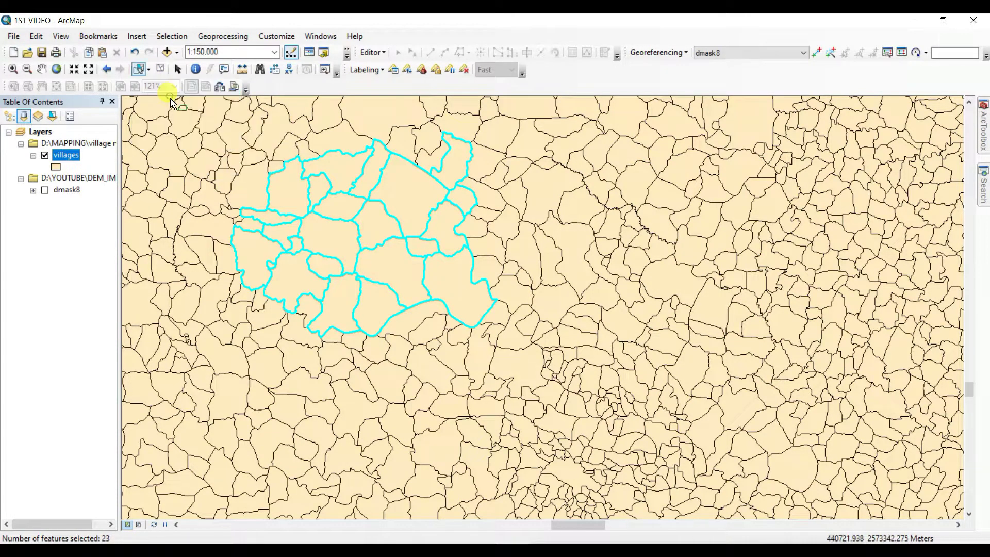
pyautogui.click(577, 203)
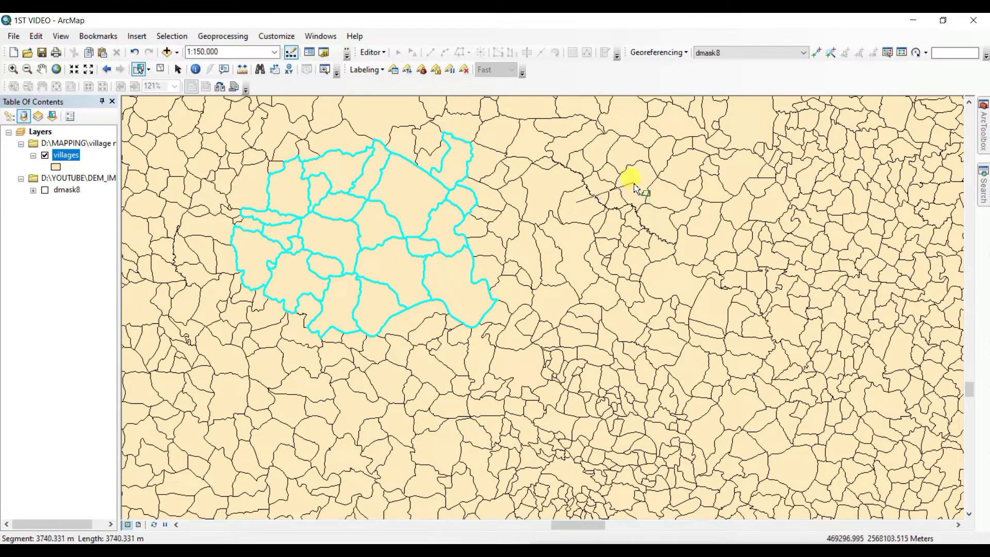
pyautogui.click(634, 183)
pyautogui.click(699, 211)
pyautogui.click(717, 258)
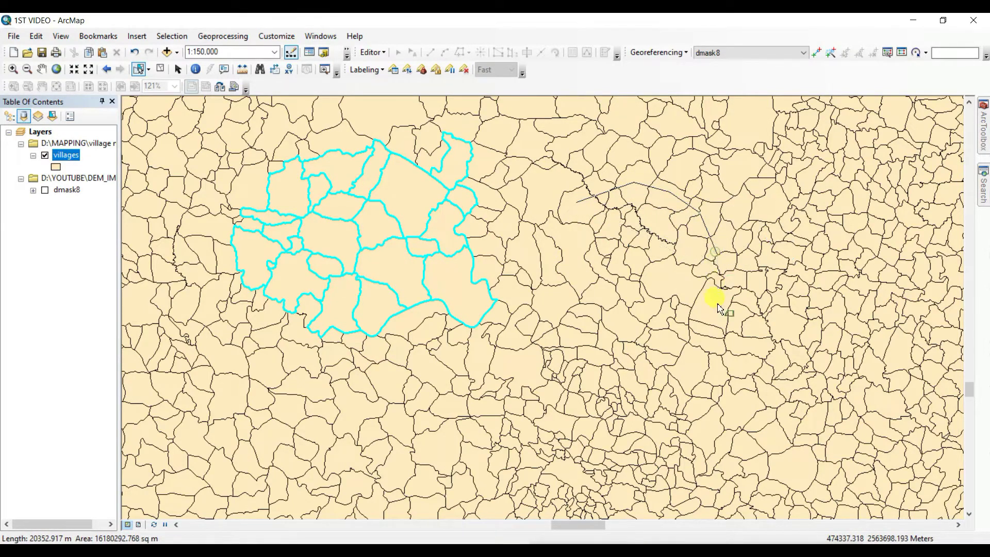
pyautogui.click(717, 304)
pyautogui.click(624, 350)
pyautogui.click(559, 349)
pyautogui.click(502, 208)
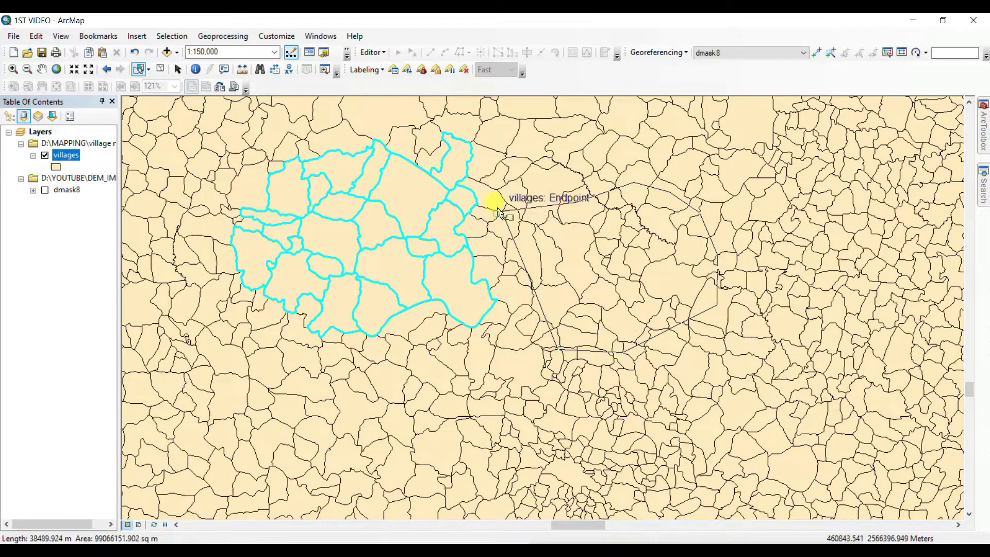
pyautogui.doubleClick(530, 180)
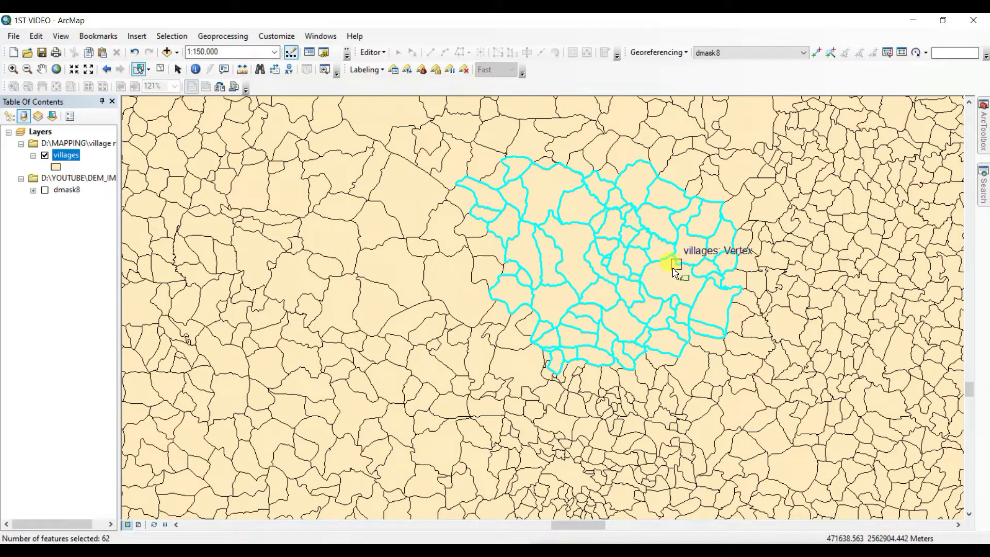
# Trace a new polygon around the upper-left villages, selecting 44 of them
pyautogui.click(246, 189)
pyautogui.click(220, 229)
pyautogui.click(234, 273)
pyautogui.click(316, 316)
pyautogui.click(385, 283)
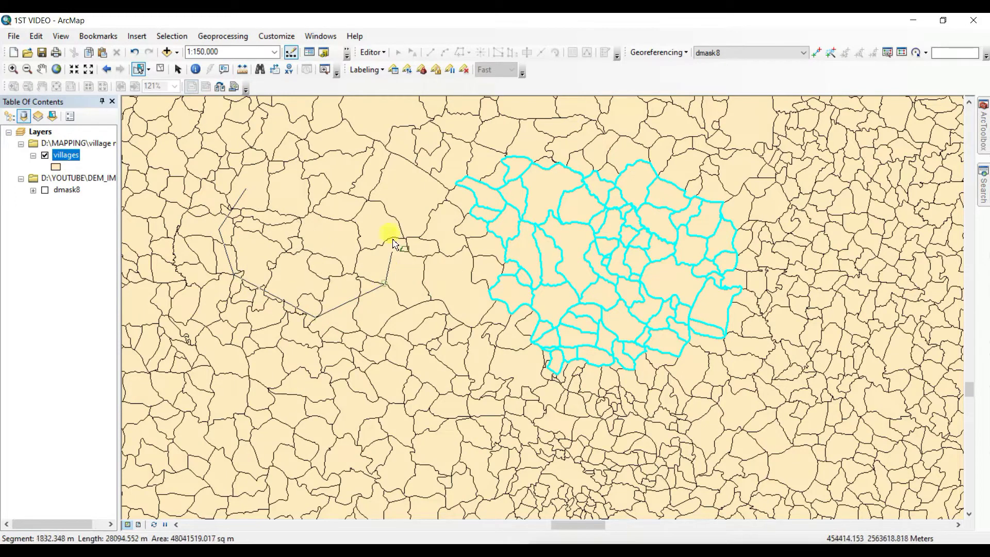
pyautogui.click(392, 197)
pyautogui.click(341, 152)
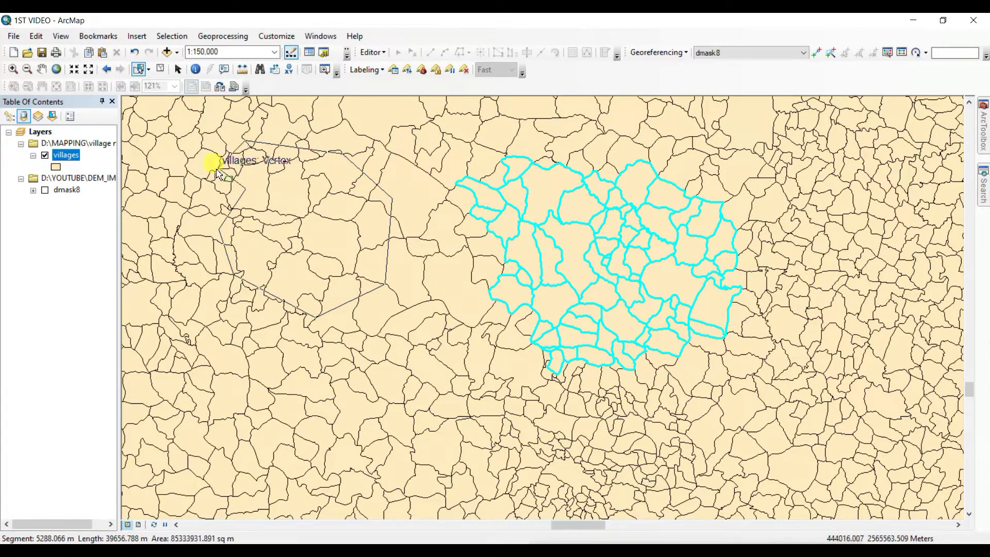
pyautogui.doubleClick(216, 174)
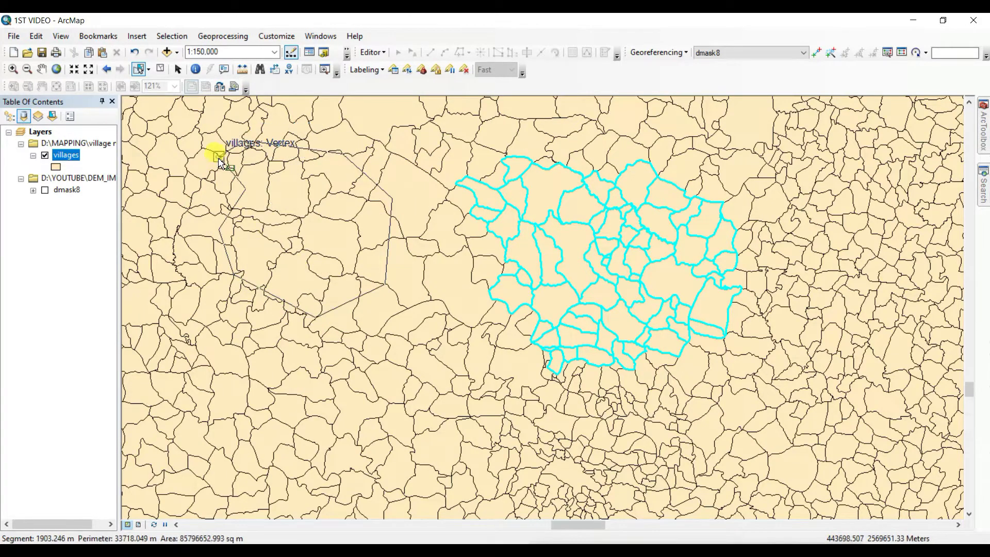
# With Select by Lasso, lasso 66 central villages, then 23 villages on the west side
pyautogui.click(148, 69)
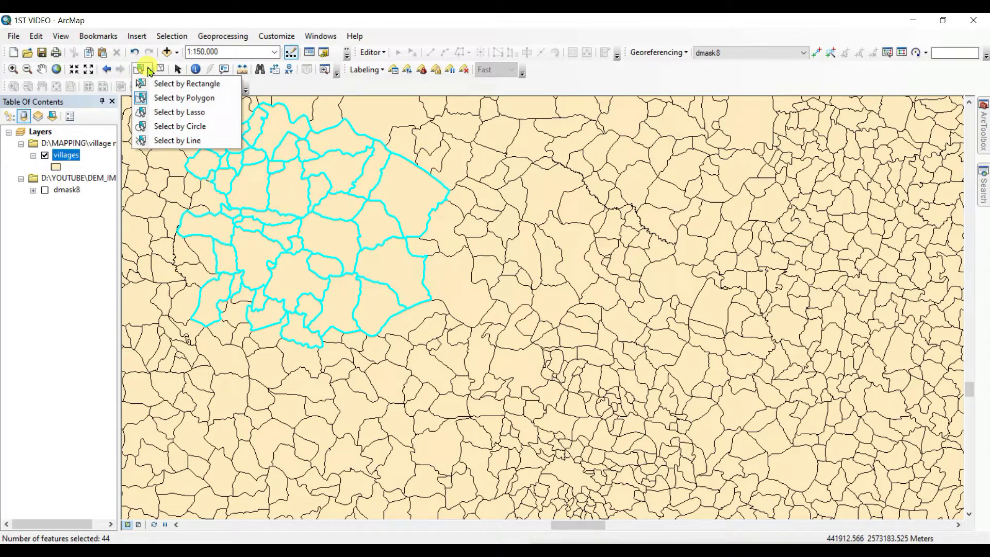
pyautogui.click(178, 112)
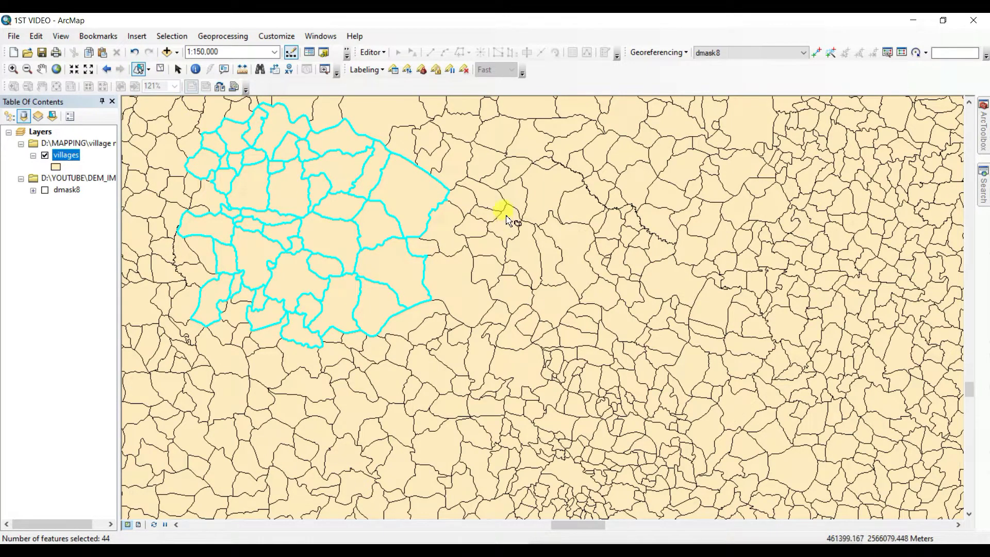
pyautogui.moveTo(521, 200)
pyautogui.mouseDown()
pyautogui.moveTo(564, 180)
pyautogui.moveTo(581, 202)
pyautogui.moveTo(653, 232)
pyautogui.moveTo(665, 267)
pyautogui.moveTo(702, 278)
pyautogui.moveTo(693, 352)
pyautogui.moveTo(627, 379)
pyautogui.moveTo(562, 347)
pyautogui.moveTo(529, 348)
pyautogui.moveTo(516, 321)
pyautogui.moveTo(525, 297)
pyautogui.moveTo(491, 261)
pyautogui.moveTo(497, 206)
pyautogui.moveTo(530, 211)
pyautogui.moveTo(556, 201)
pyautogui.moveTo(552, 237)
pyautogui.moveTo(568, 241)
pyautogui.moveTo(558, 195)
pyautogui.mouseUp()
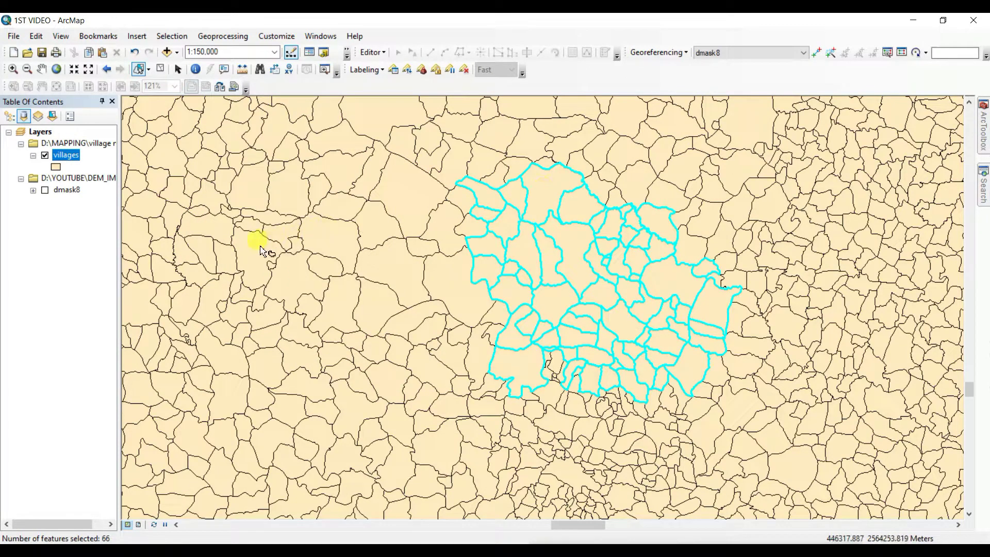
pyautogui.moveTo(259, 244)
pyautogui.mouseDown()
pyautogui.moveTo(298, 249)
pyautogui.moveTo(327, 206)
pyautogui.moveTo(367, 235)
pyautogui.moveTo(320, 305)
pyautogui.moveTo(288, 319)
pyautogui.moveTo(229, 284)
pyautogui.moveTo(227, 254)
pyautogui.moveTo(236, 246)
pyautogui.moveTo(265, 272)
pyautogui.mouseUp()
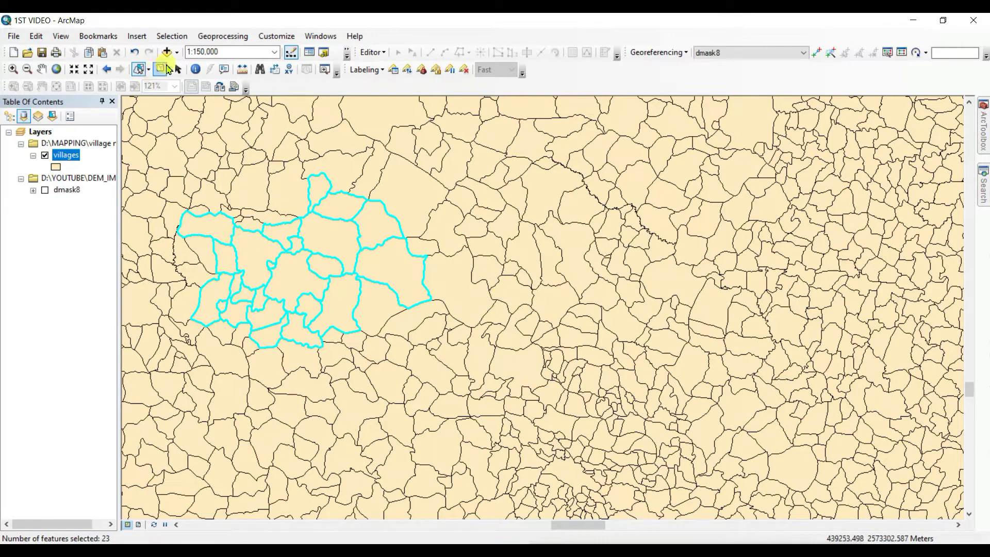
# With Select by Circle, draw trial circles, finally circling 89 villages around the map centre
pyautogui.click(147, 69)
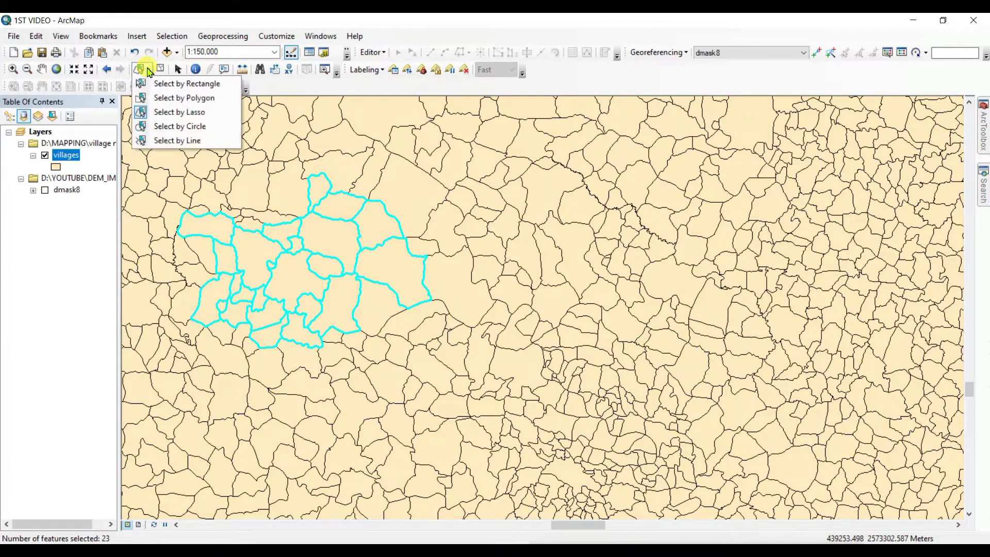
pyautogui.click(183, 127)
pyautogui.moveTo(604, 232); pyautogui.dragTo(614, 284)
pyautogui.moveTo(308, 223); pyautogui.dragTo(325, 278)
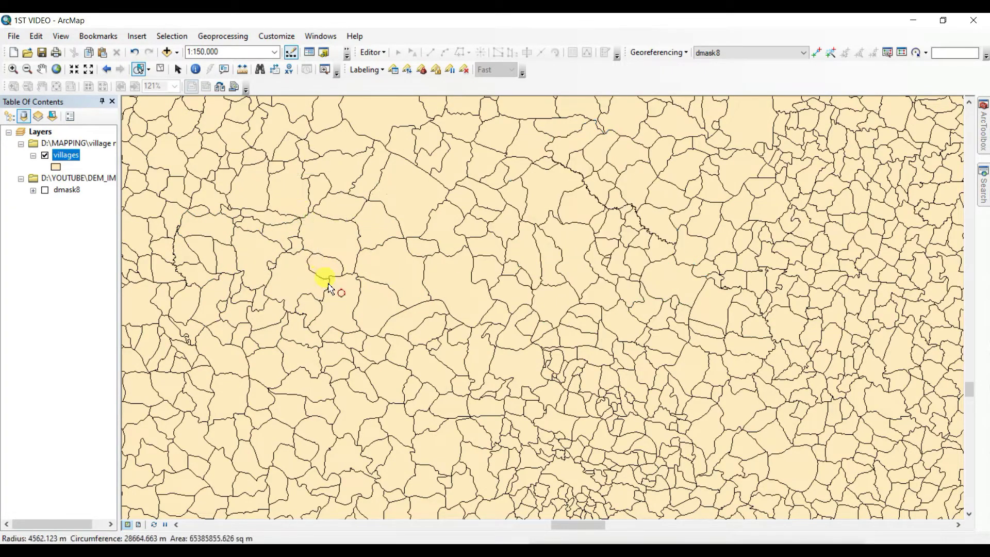
pyautogui.moveTo(497, 235)
pyautogui.mouseDown()
pyautogui.moveTo(567, 338)
pyautogui.moveTo(571, 284)
pyautogui.mouseUp()
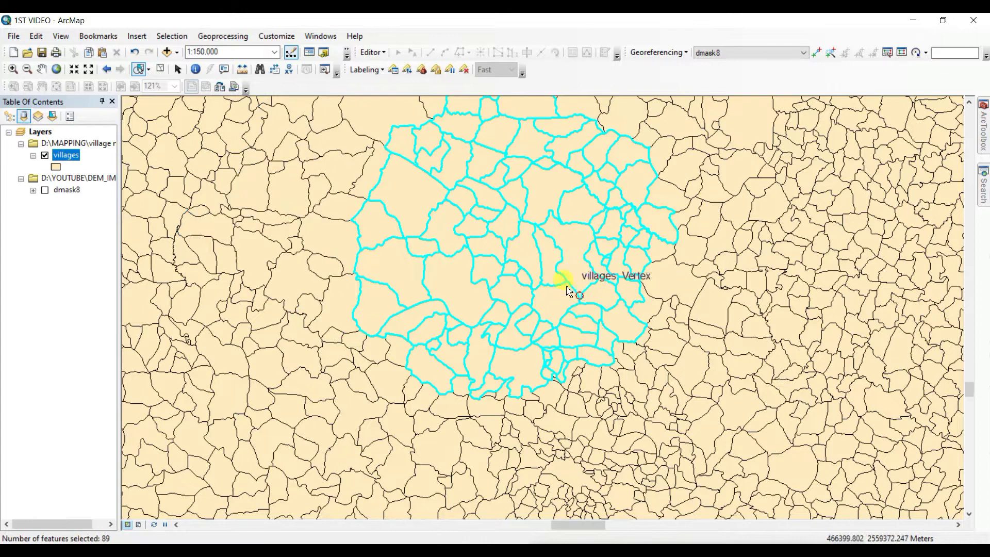
# With Select by Line, trace a line from the lower map to the north-east, selecting 60 villages
pyautogui.click(148, 69)
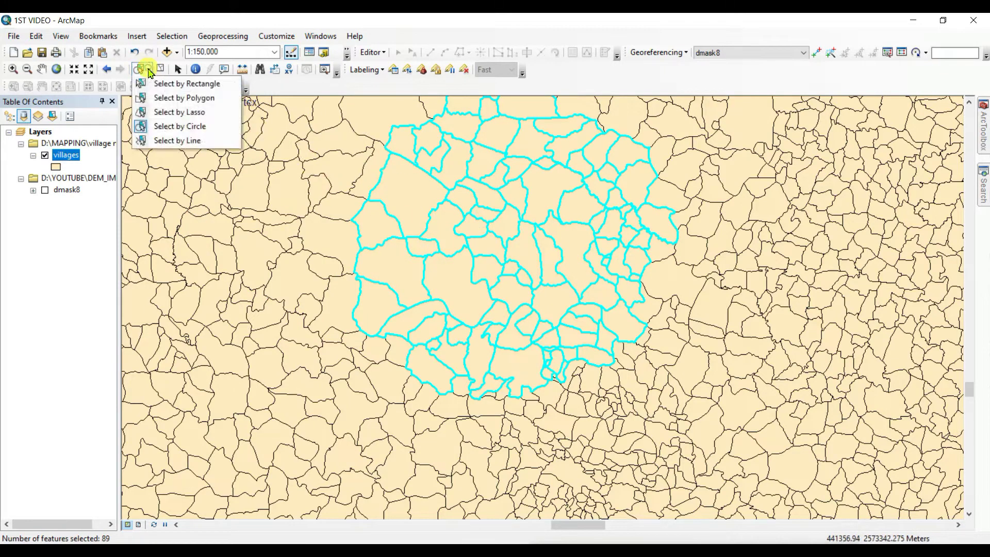
pyautogui.click(173, 140)
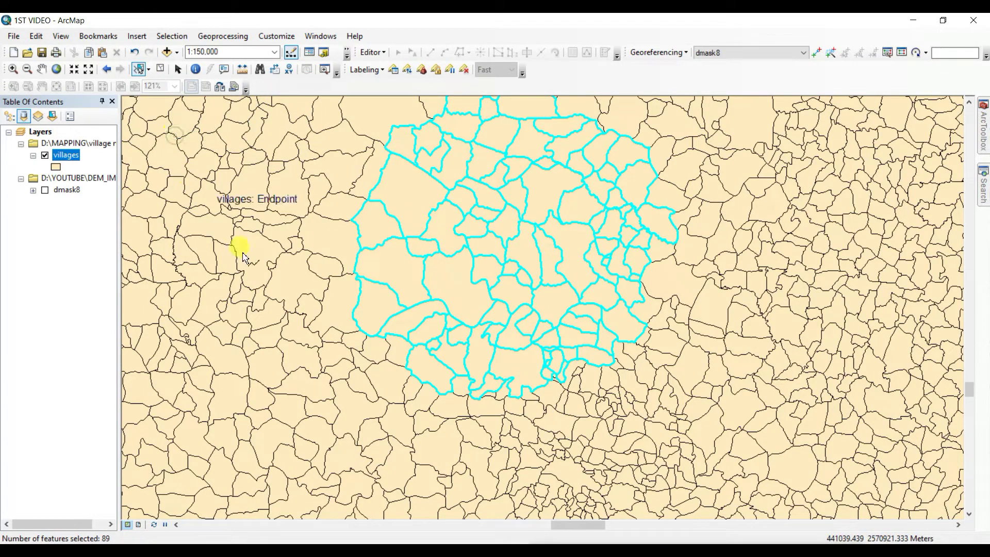
pyautogui.click(293, 372)
pyautogui.click(479, 416)
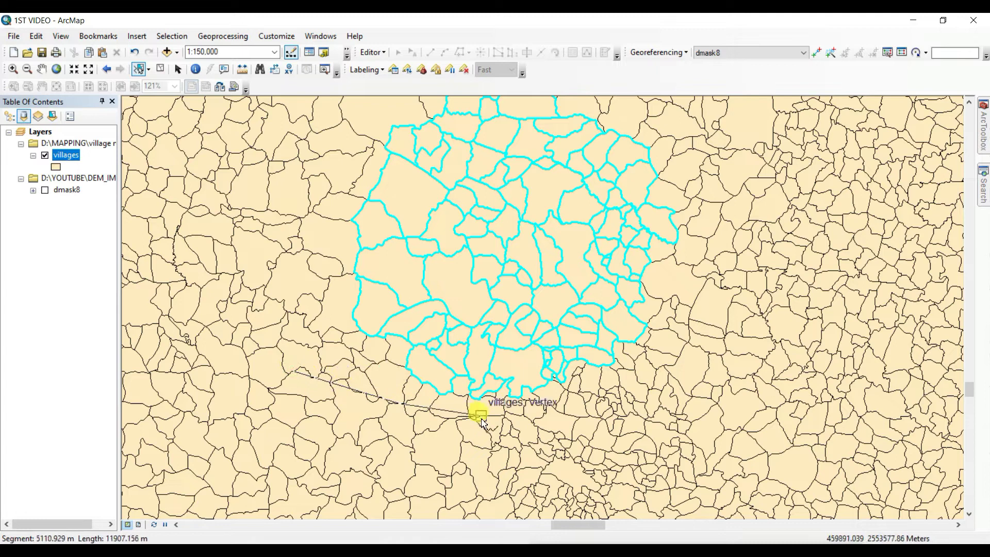
pyautogui.click(606, 418)
pyautogui.click(861, 139)
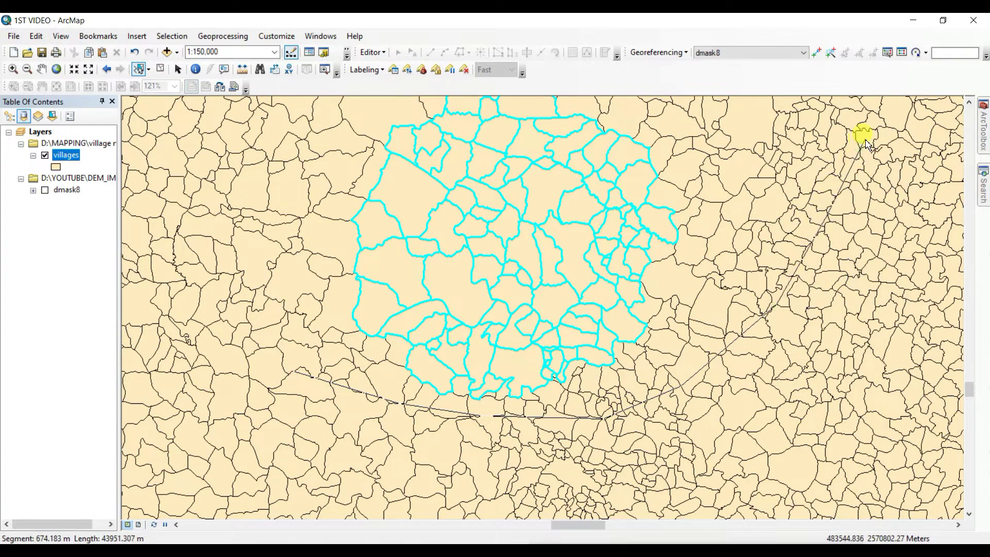
pyautogui.doubleClick(866, 122)
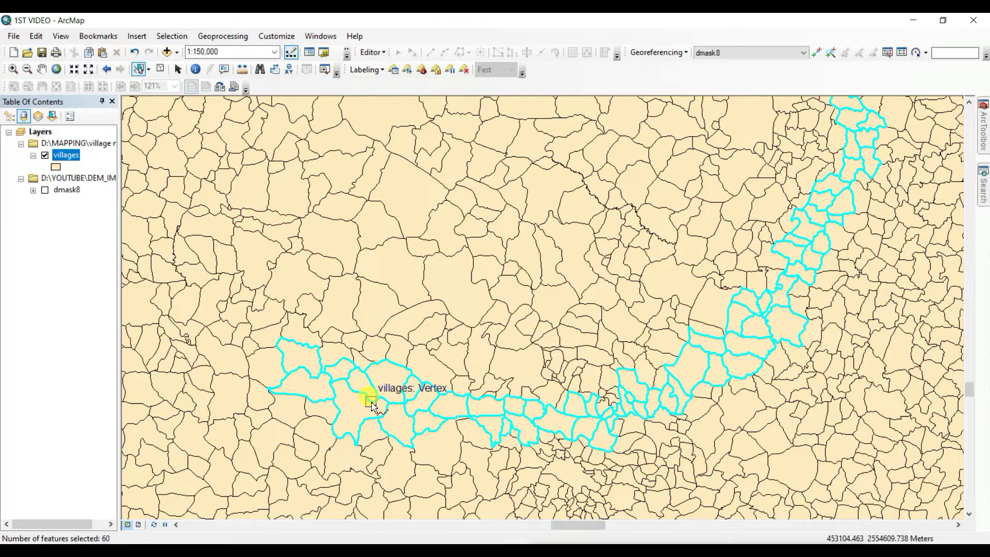
# Draw a new line across the upper-central villages, selecting 14 of them
pyautogui.click(148, 69)
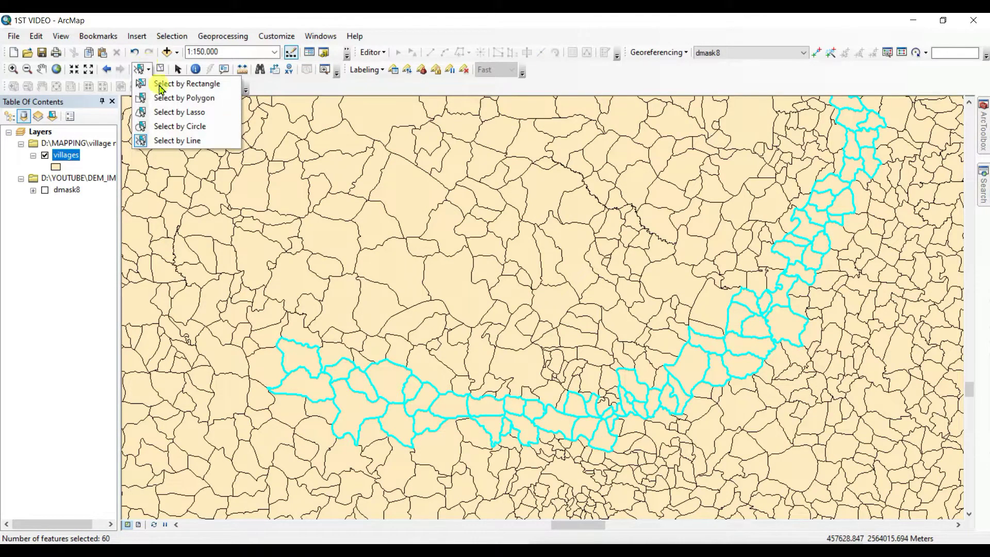
pyautogui.click(355, 166)
pyautogui.click(401, 197)
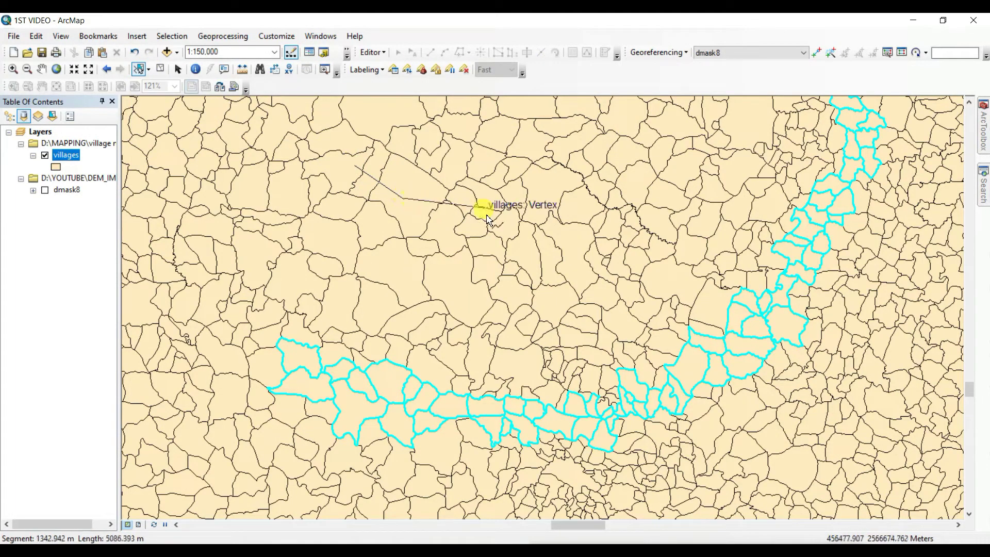
pyautogui.doubleClick(597, 217)
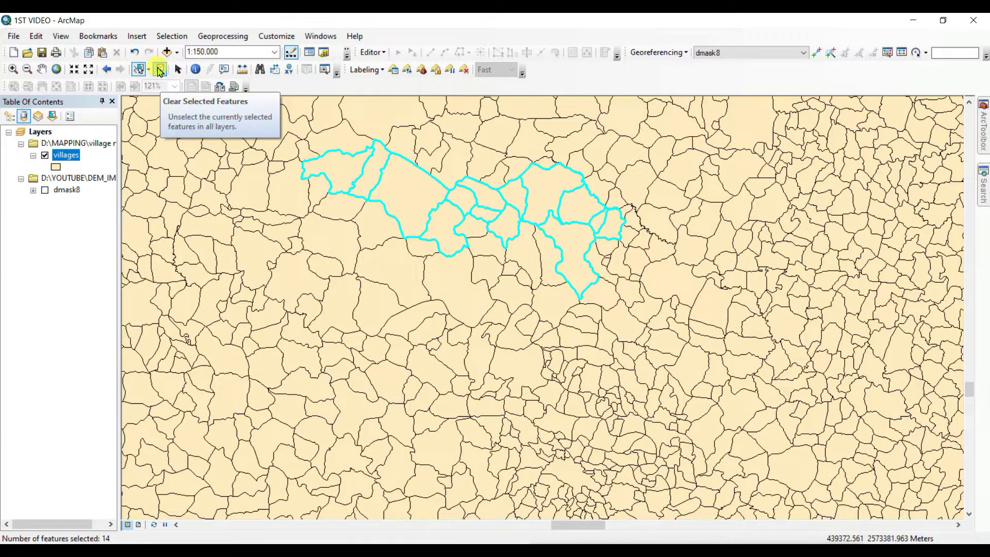
# Clear the 14-village selection and draw a short line selecting 7 villages west of centre
pyautogui.click(159, 70)
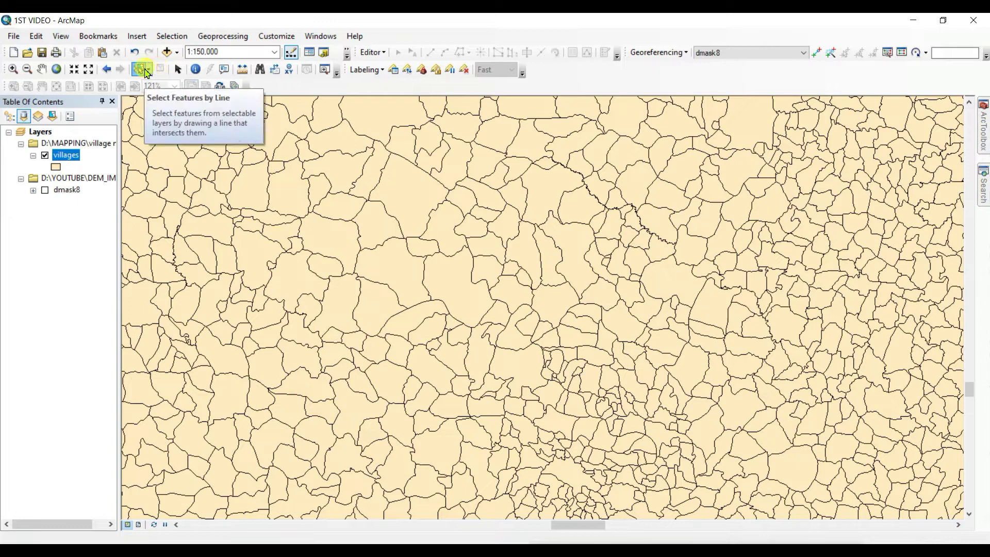
pyautogui.click(308, 201)
pyautogui.doubleClick(400, 309)
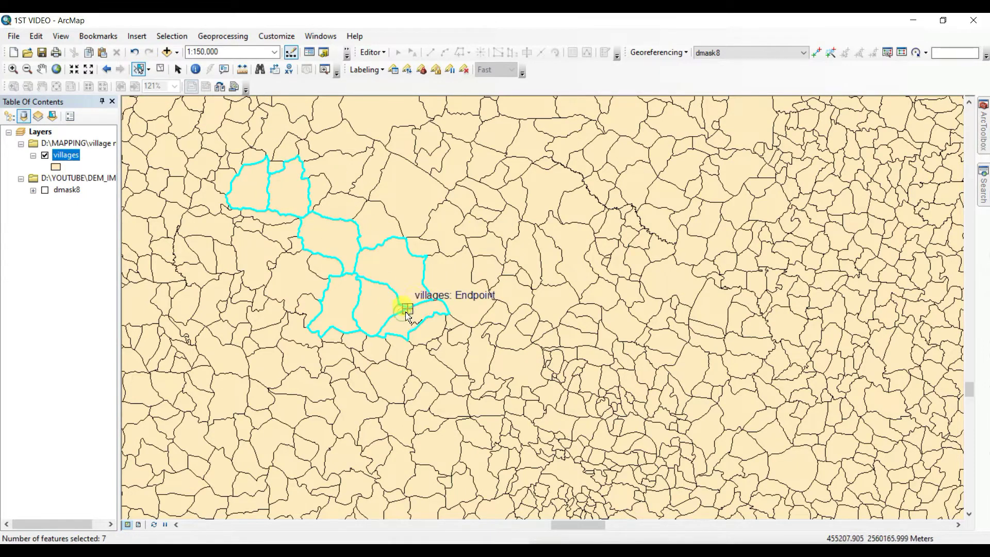